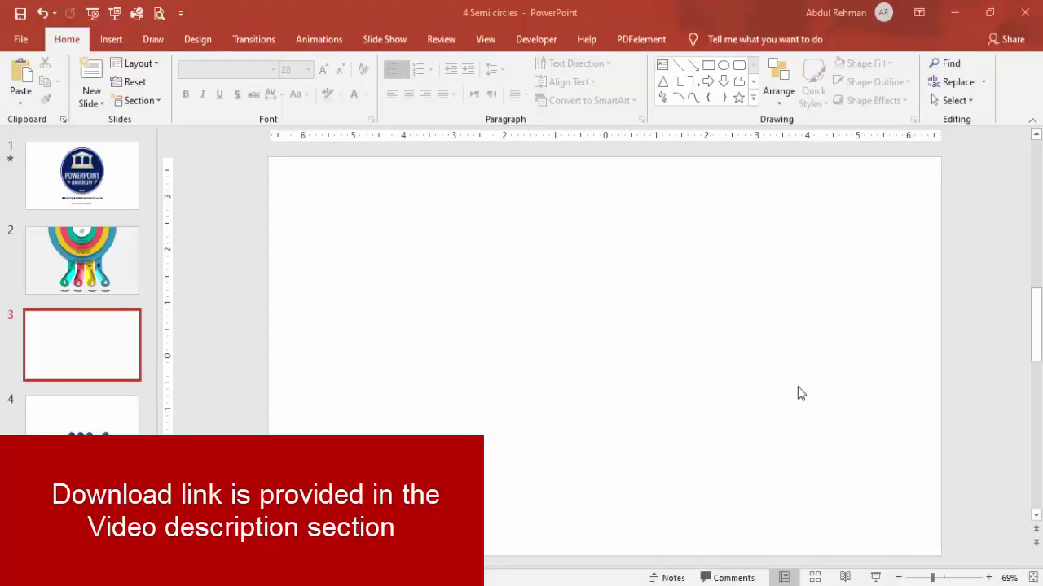
Draw a small blue circle low on the slide and remove its outline
left_click(112, 41)
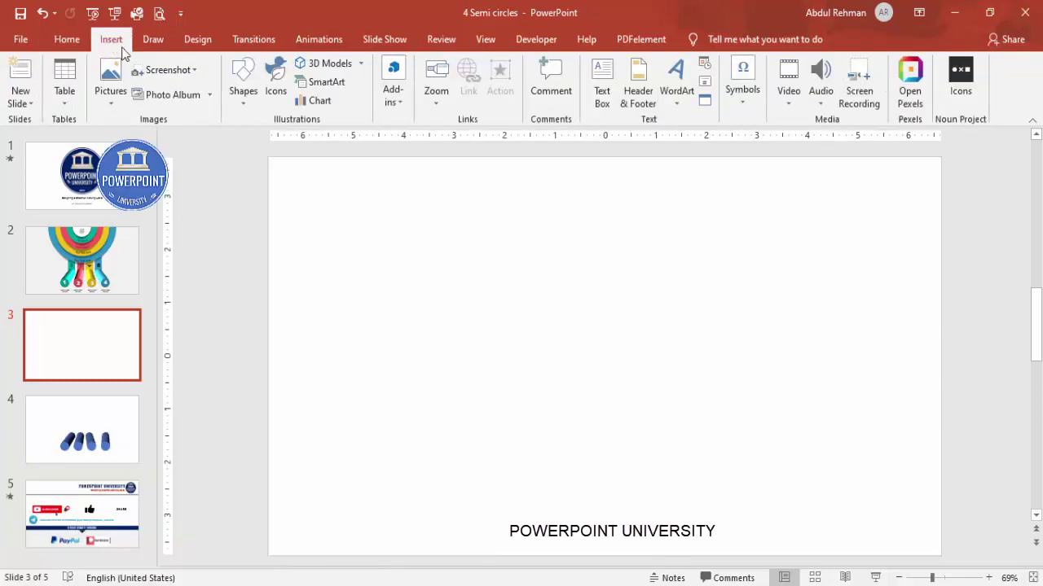
left_click(243, 91)
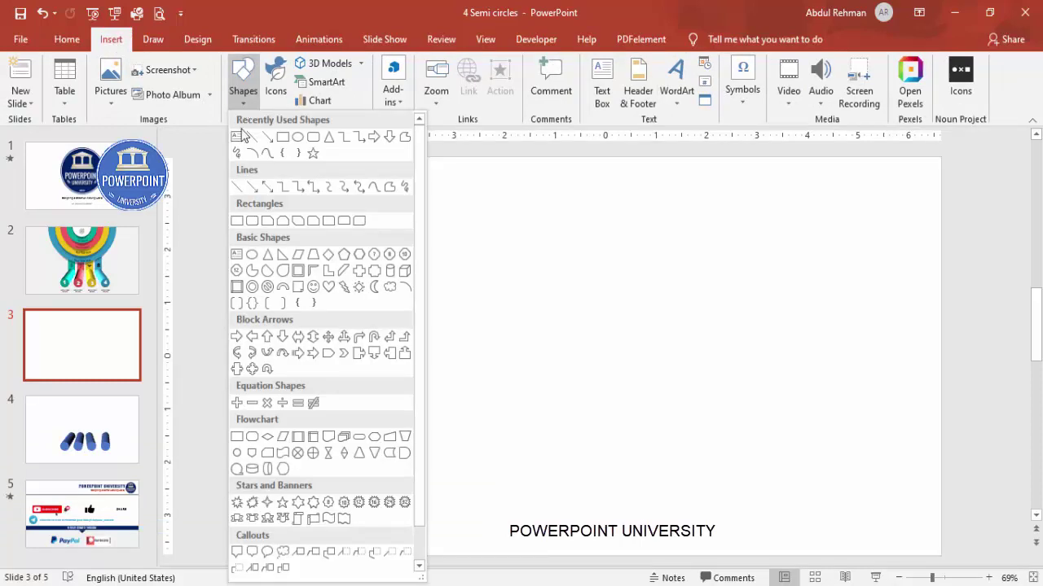
left_click(252, 256)
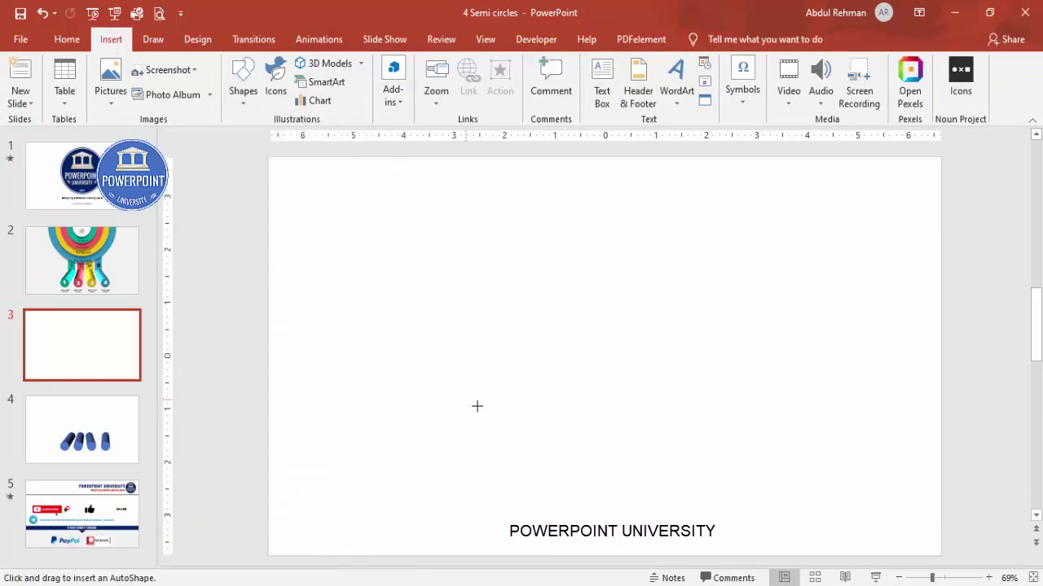
left_click_drag(497, 434, 523, 455)
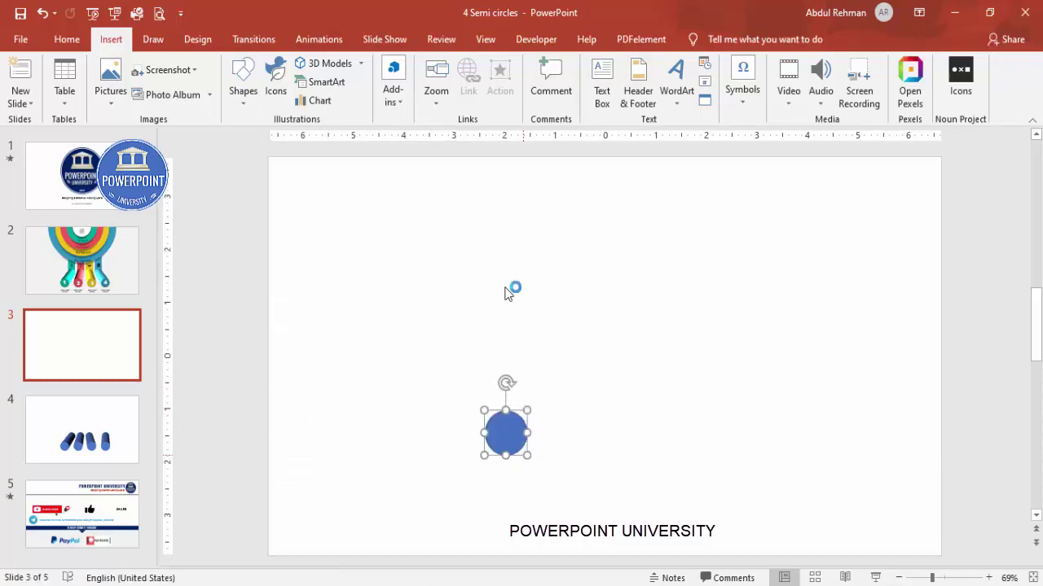
left_click(423, 82)
left_click(401, 257)
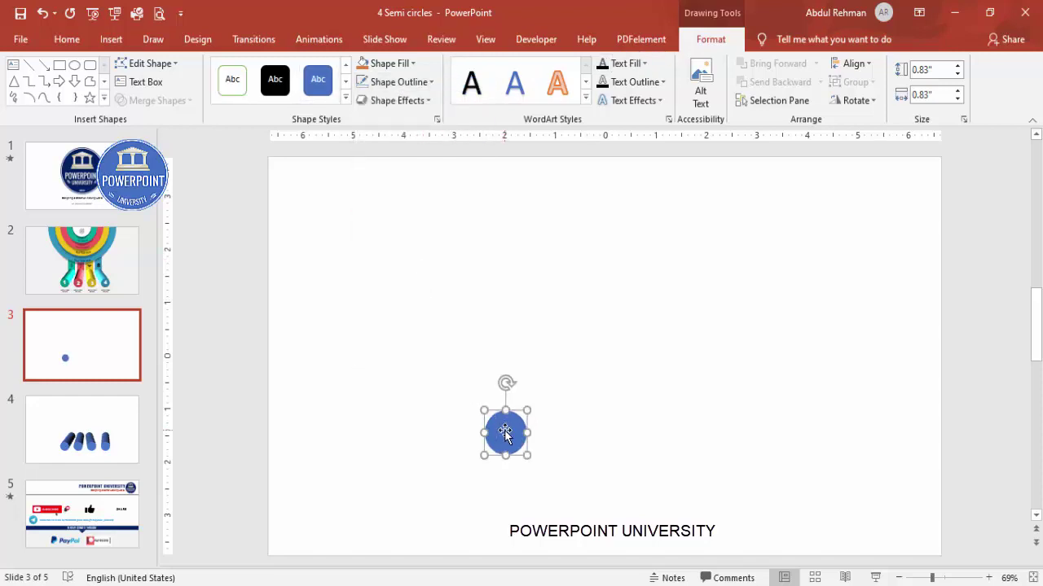
Copy the circle into a row of four evenly spaced circles
left_click_drag(505, 434, 568, 440)
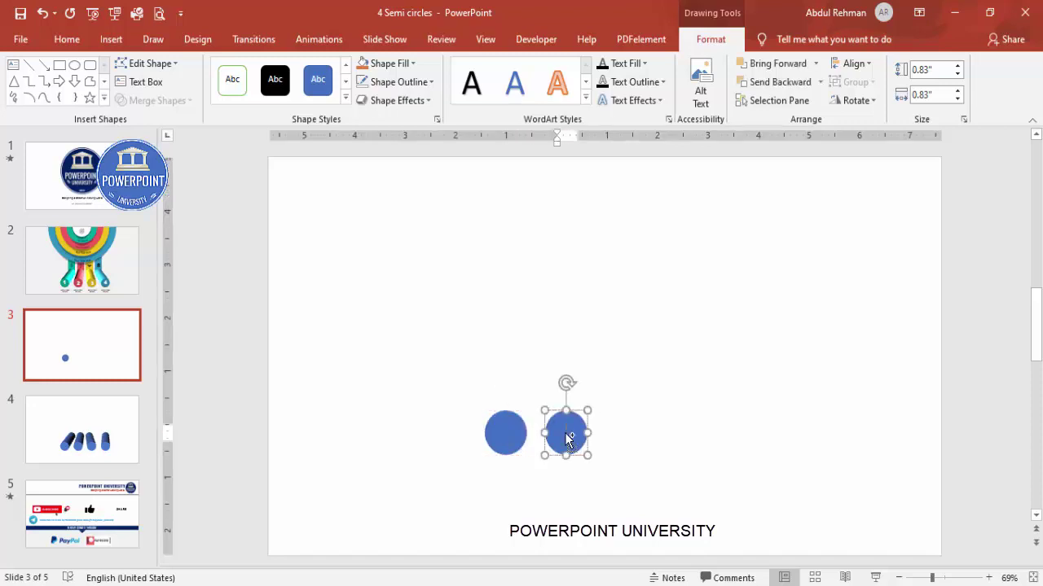
key("ctrl+d")
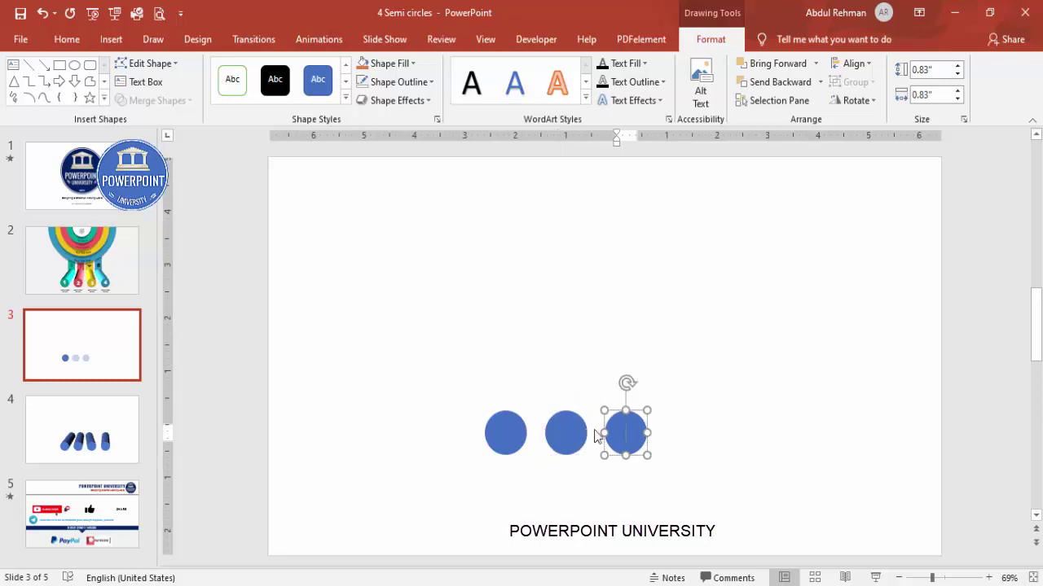
left_click_drag(628, 432, 695, 437)
left_click(733, 395)
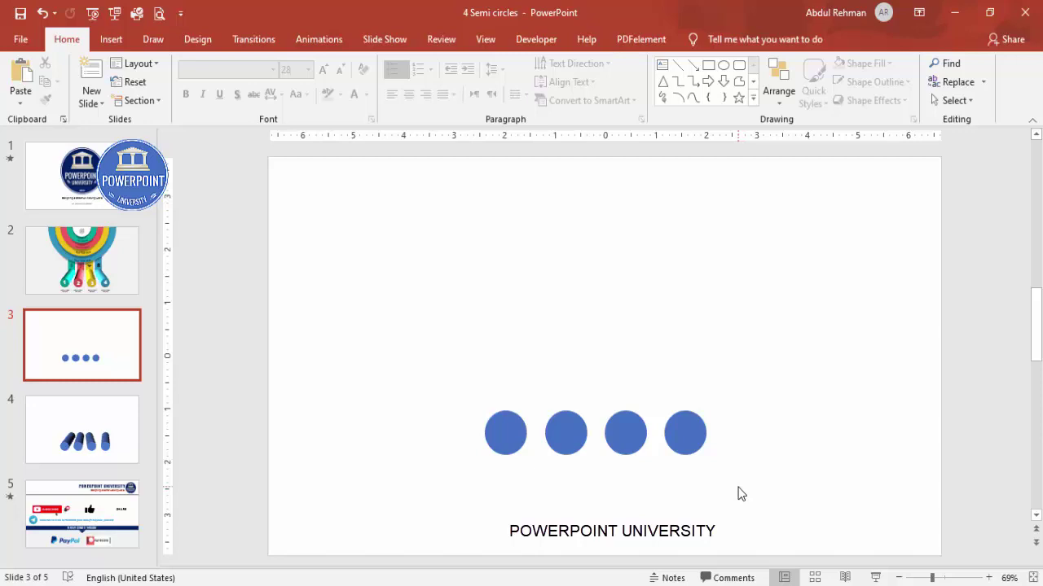
Apply a Perspective Below 3-D rotation preset to all four circles
mouse_move(740, 485)
left_mouse_down()
mouse_move(445, 403)
mouse_move(435, 380)
left_mouse_up()
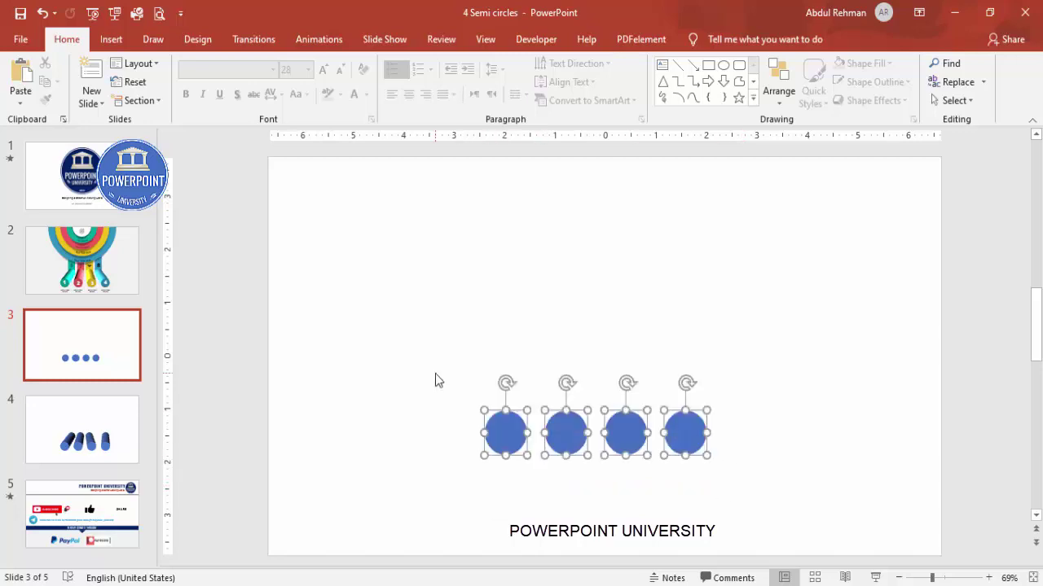
right_click(673, 439)
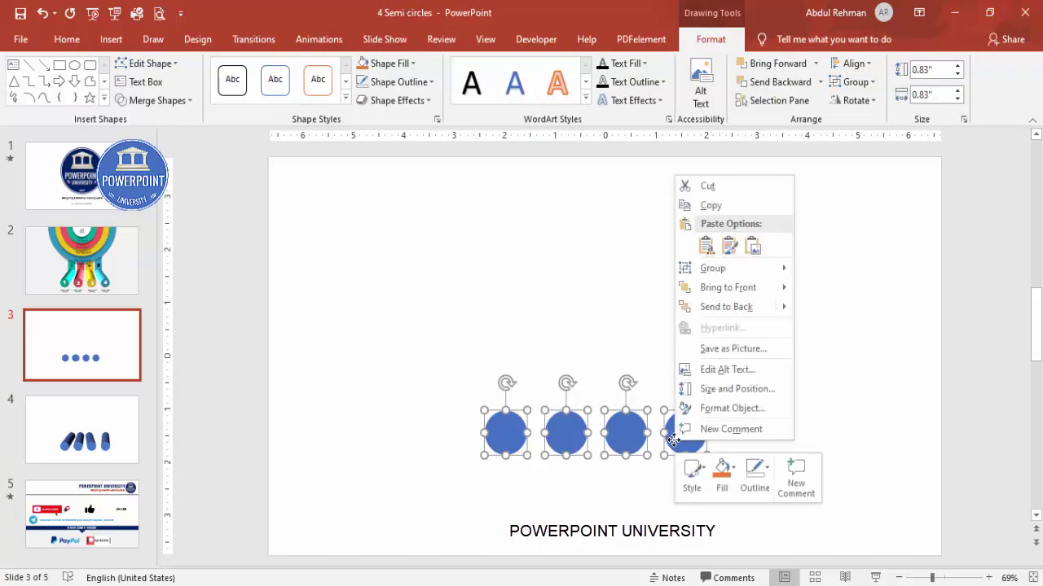
left_click(747, 416)
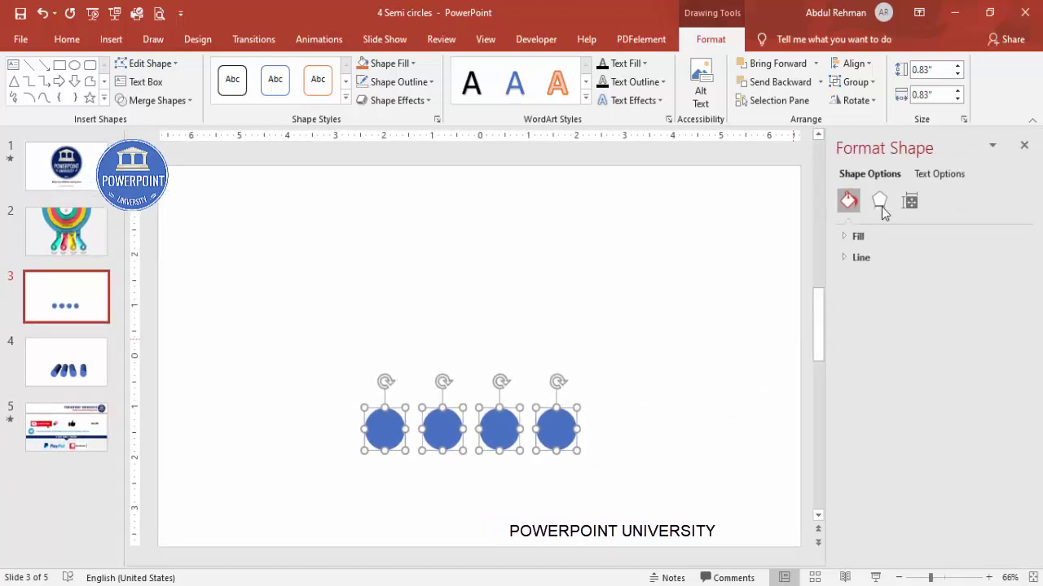
left_click(881, 207)
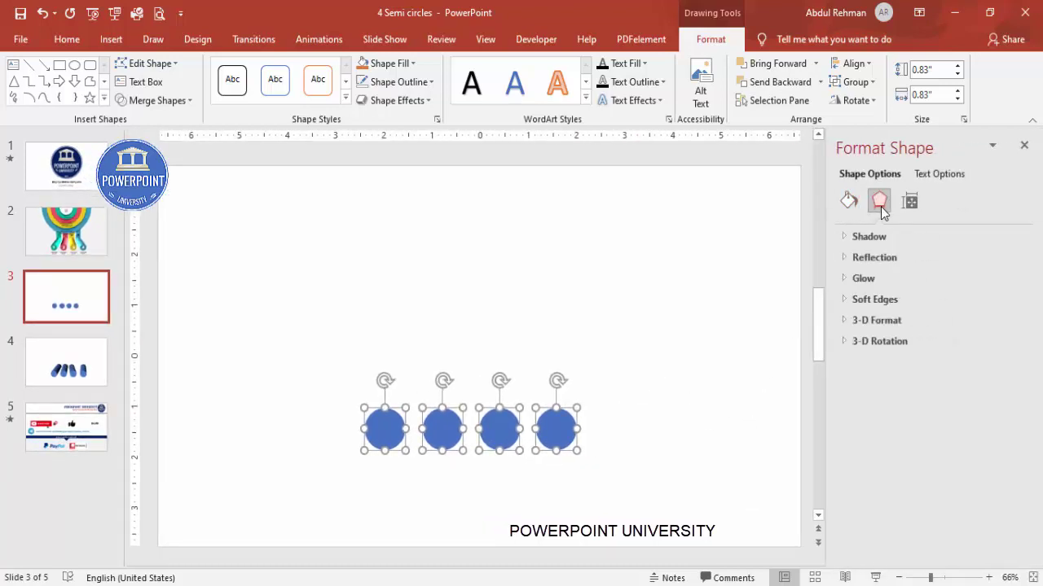
left_click(906, 345)
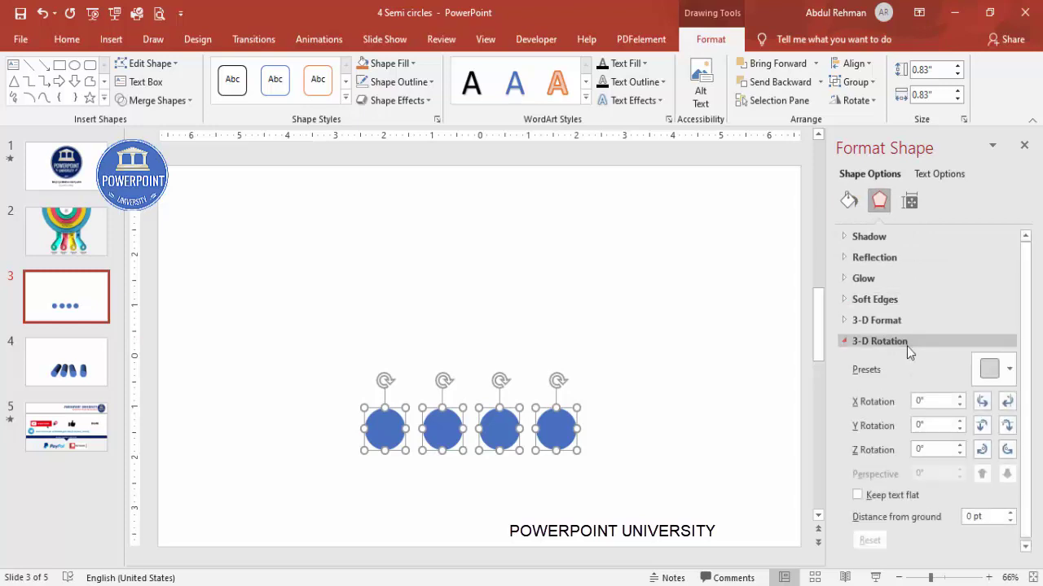
left_click(986, 376)
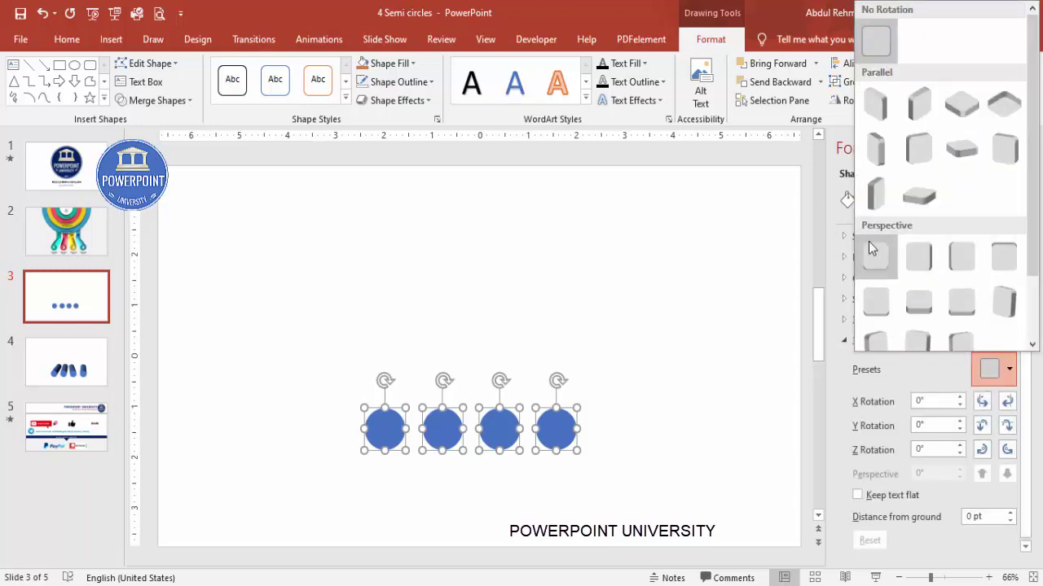
left_click(1002, 256)
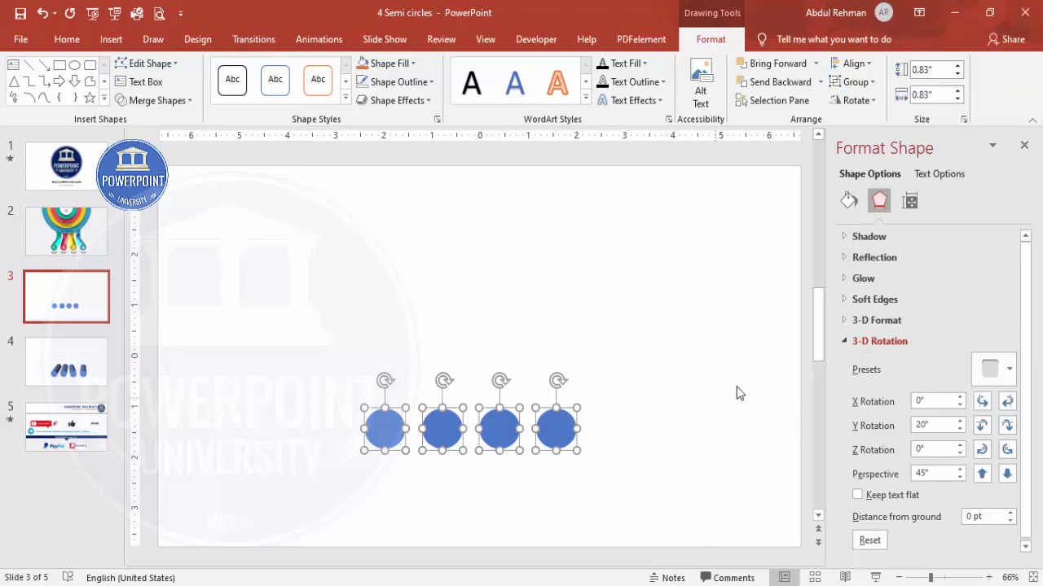
Set the circles' 3-D depth to 300 pt so they extrude into cylinders
left_click(845, 322)
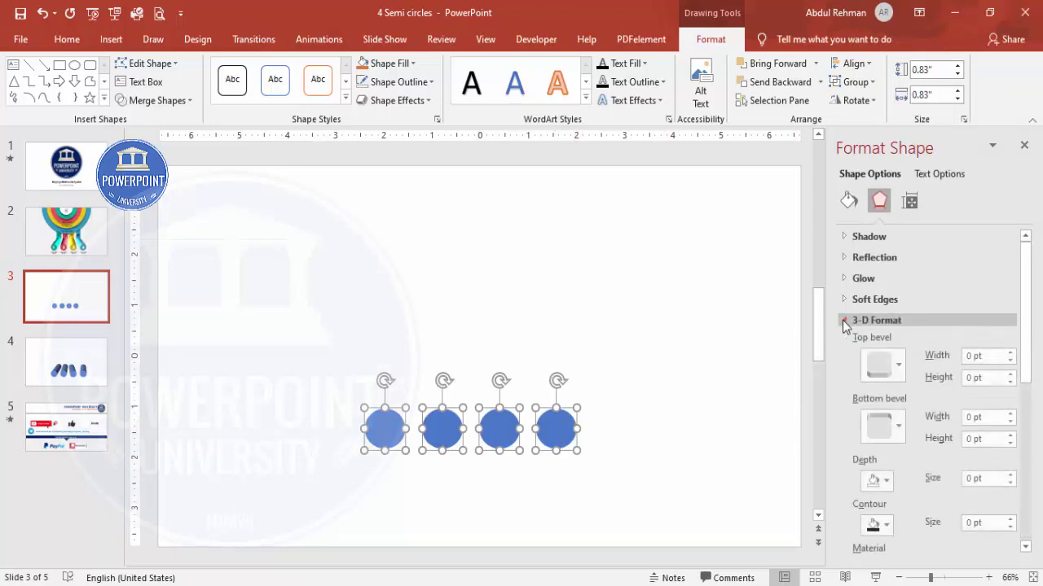
left_click_drag(989, 476, 842, 477)
type("200")
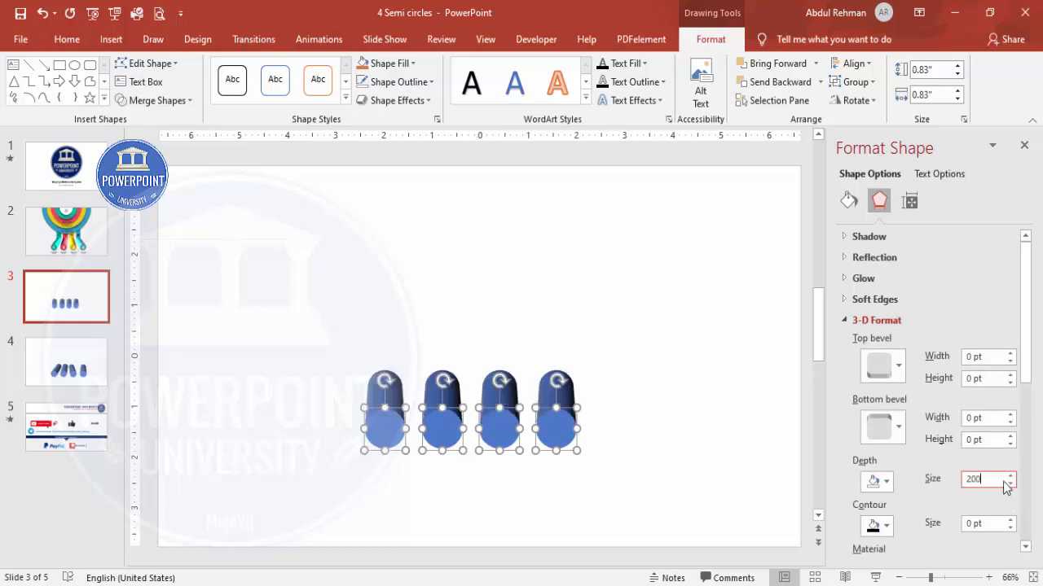
left_click_drag(996, 480, 899, 479)
type("300")
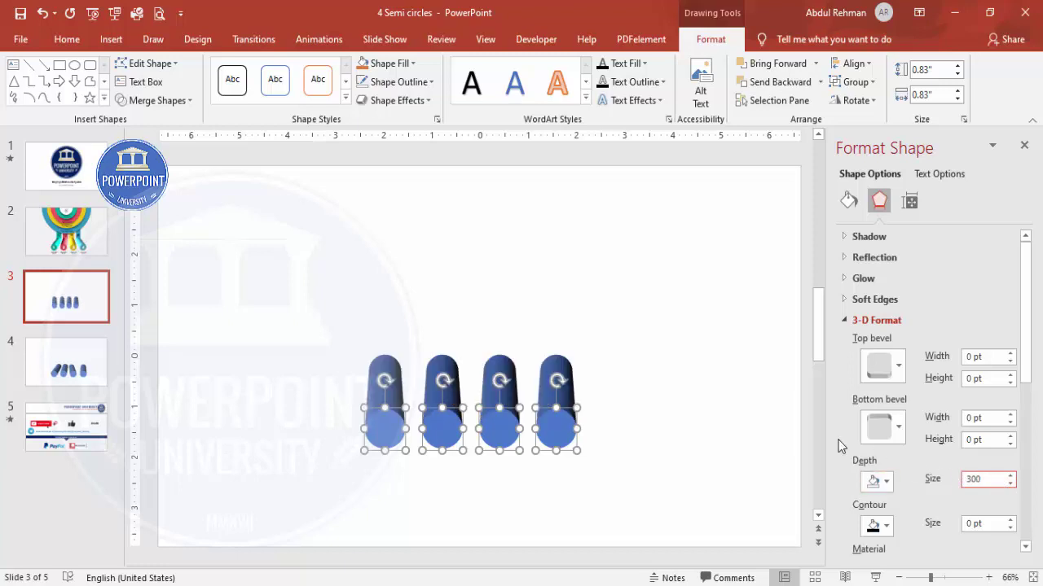
left_click(728, 424)
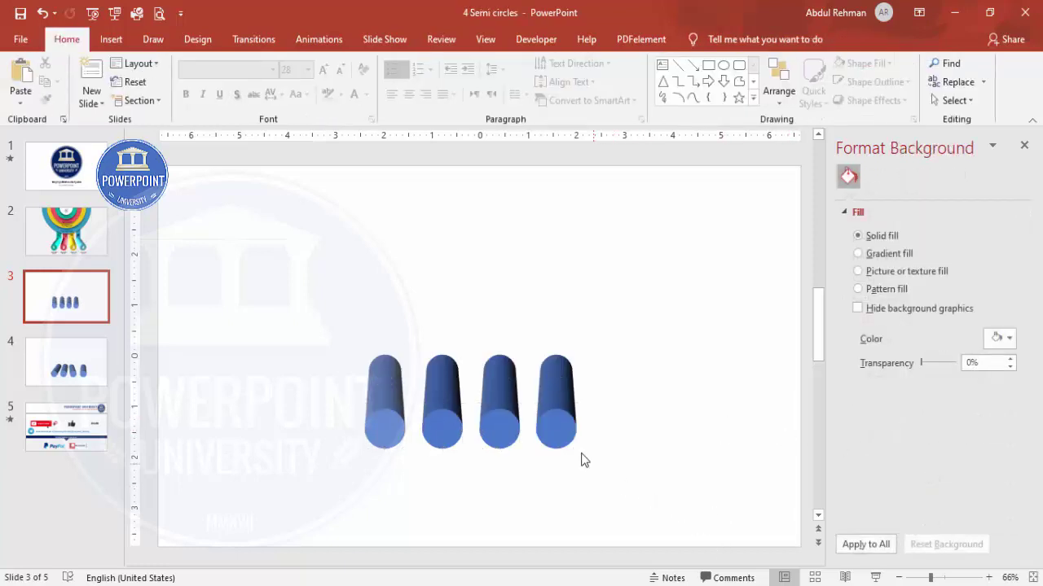
Fill the fourth cylinder orange and the third cylinder teal
left_click(564, 418)
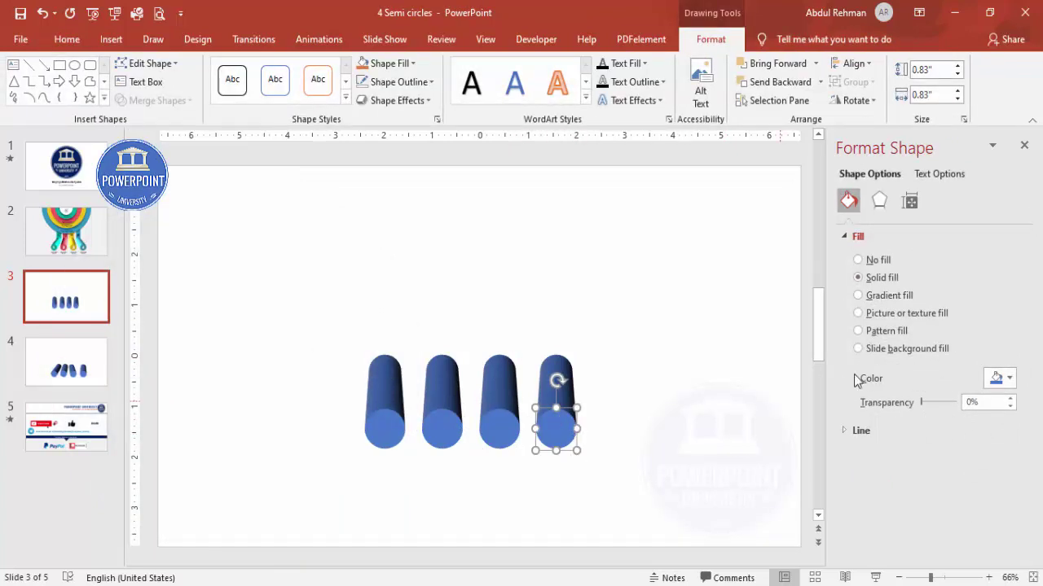
left_click(1000, 376)
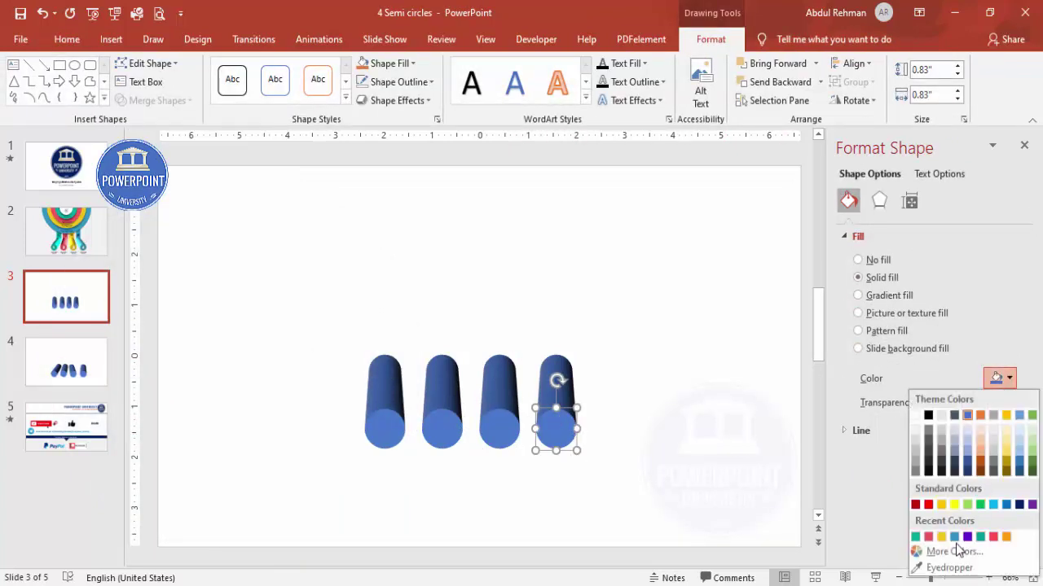
left_click(1006, 537)
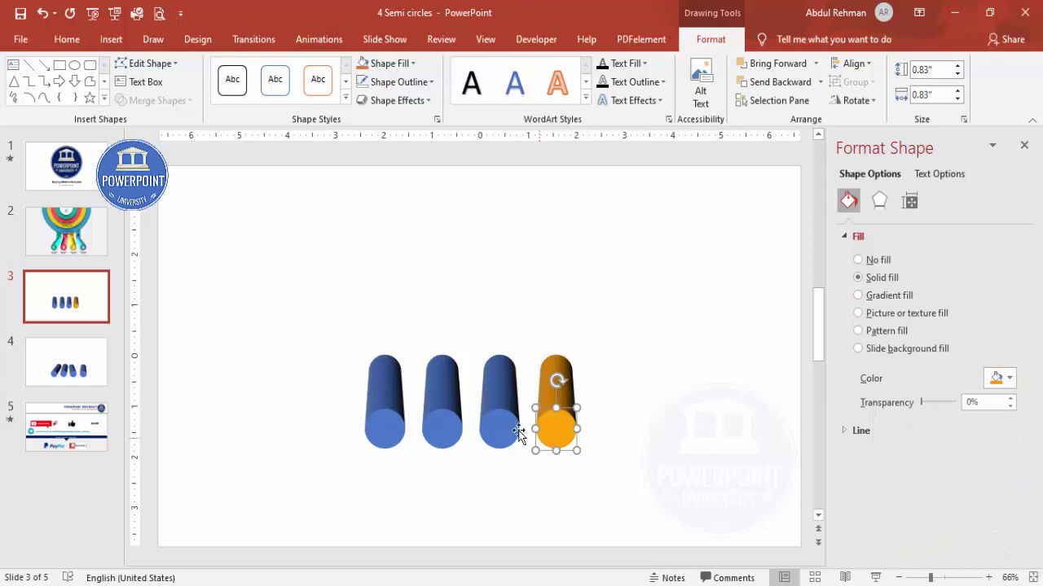
left_click(499, 428)
left_click(1005, 378)
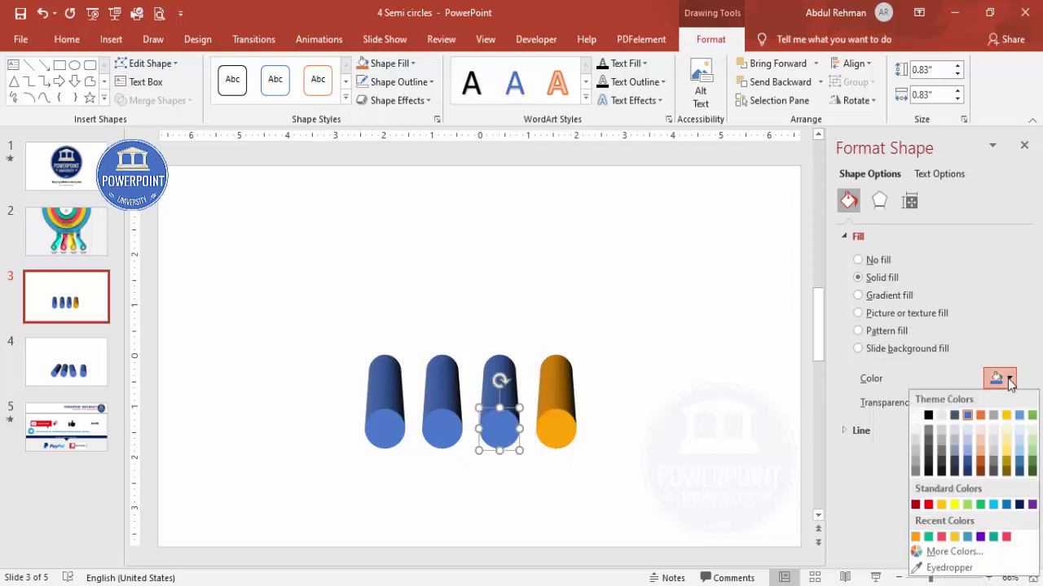
left_click(993, 537)
Fill the second cylinder light blue and the first cylinder pink
left_click(437, 428)
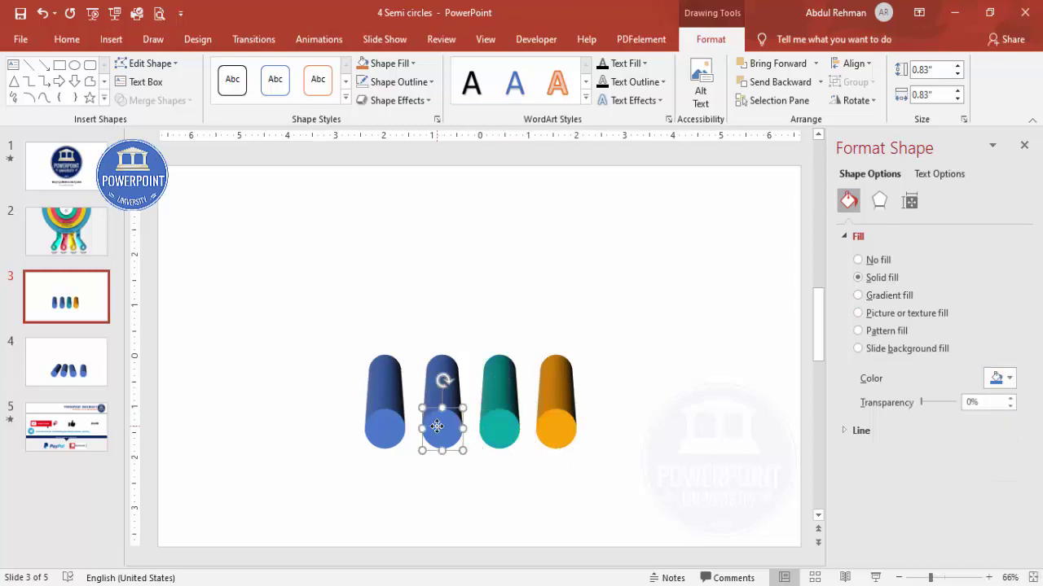
left_click(1000, 378)
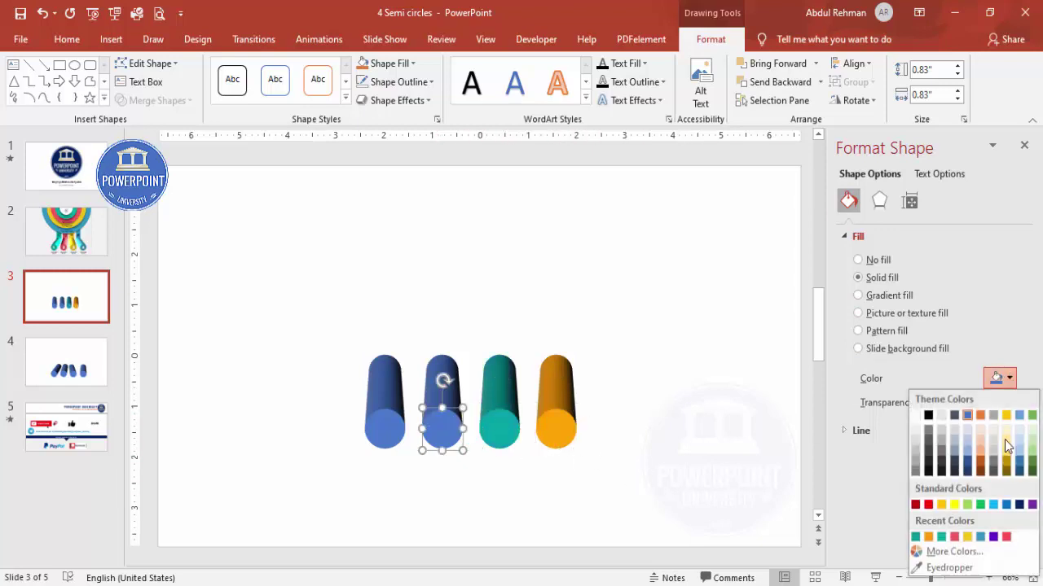
left_click(981, 537)
left_click(377, 433)
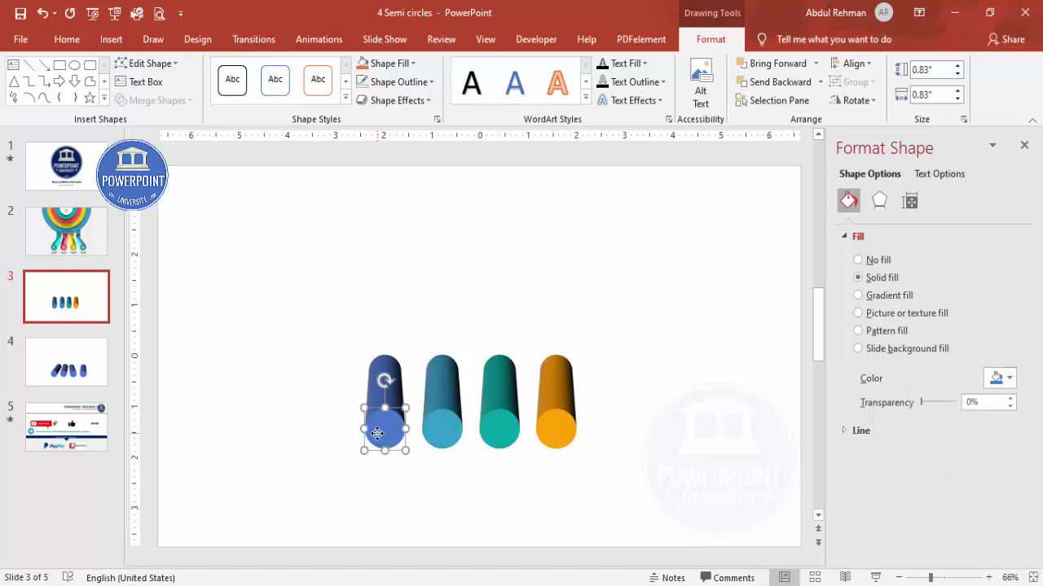
left_click(1007, 379)
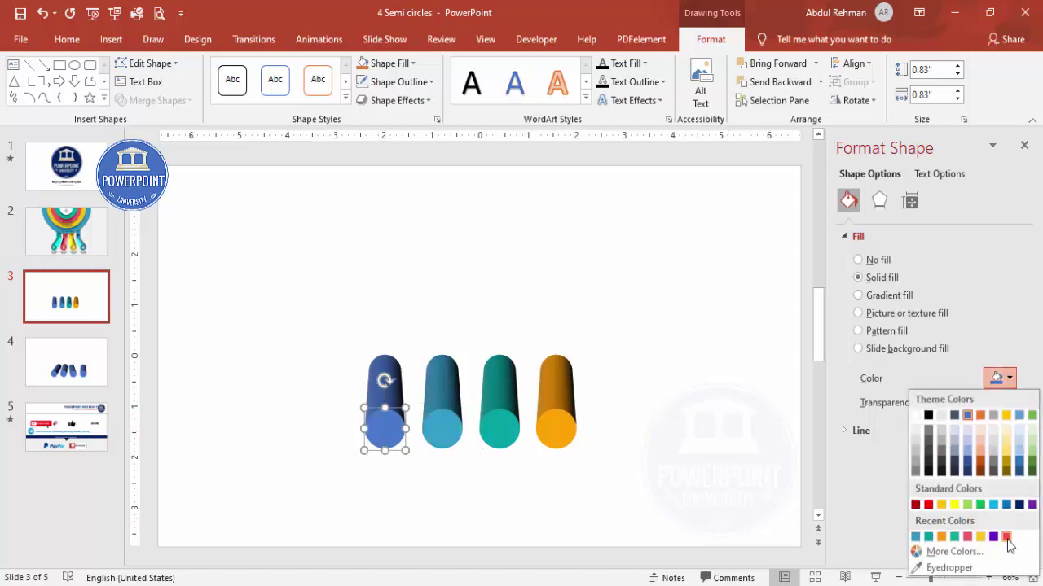
left_click(1006, 539)
left_click(666, 417)
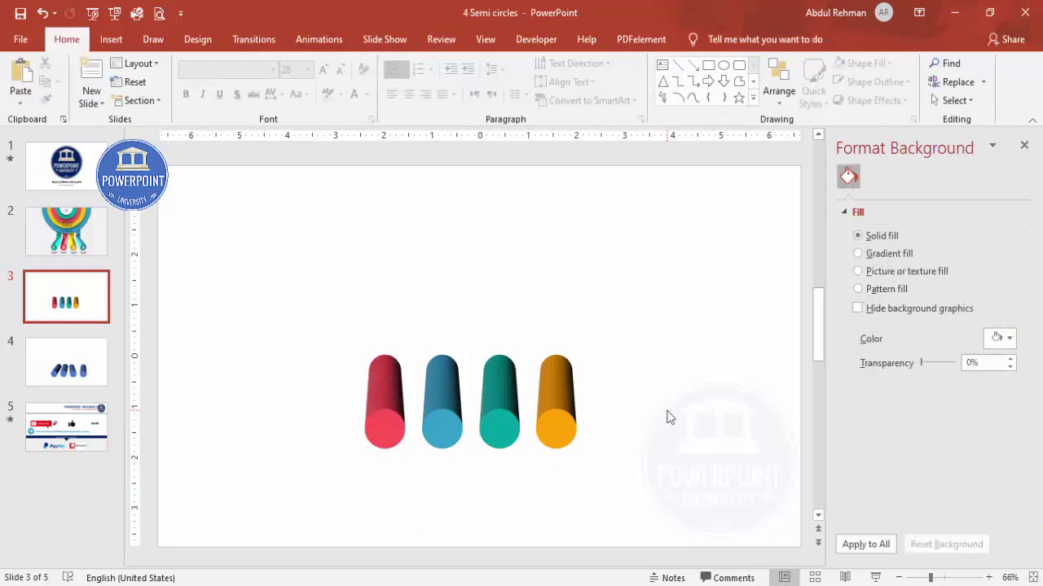
Drag all four front circles down to lengthen the cylinders
left_click_drag(670, 481, 303, 316)
left_click_drag(507, 428, 503, 454)
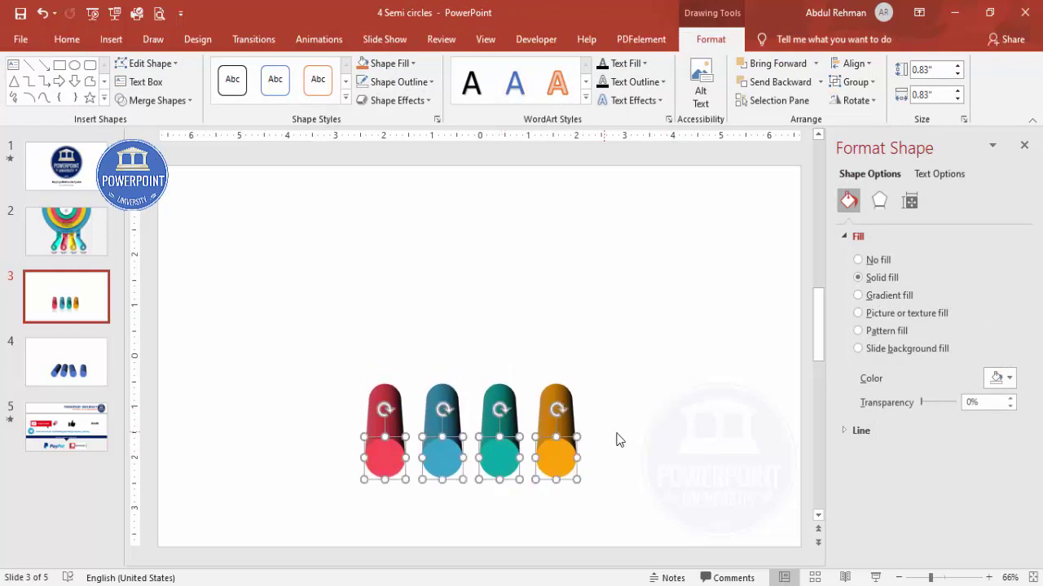
left_click(624, 437)
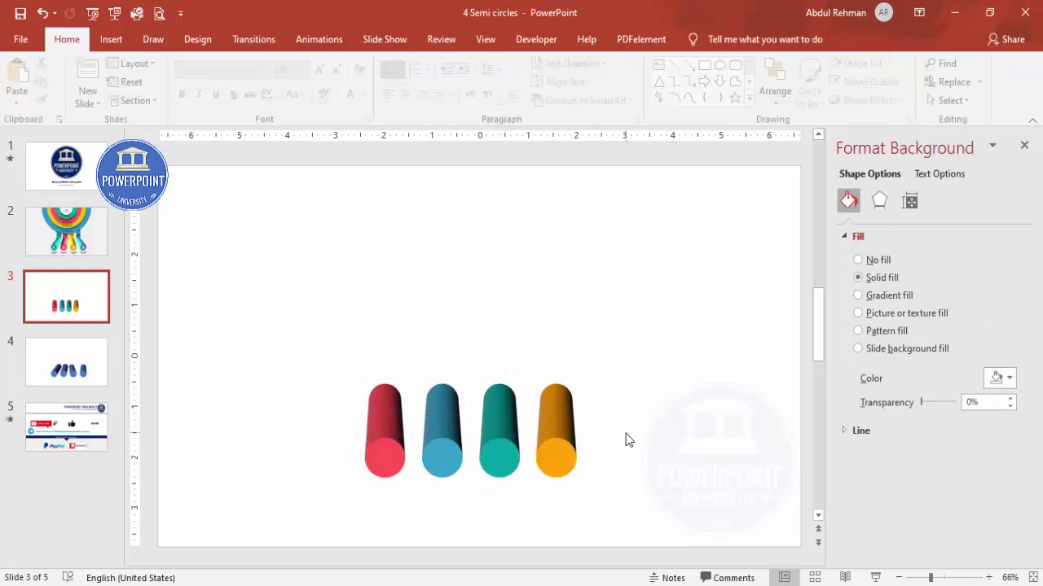
left_click(564, 454)
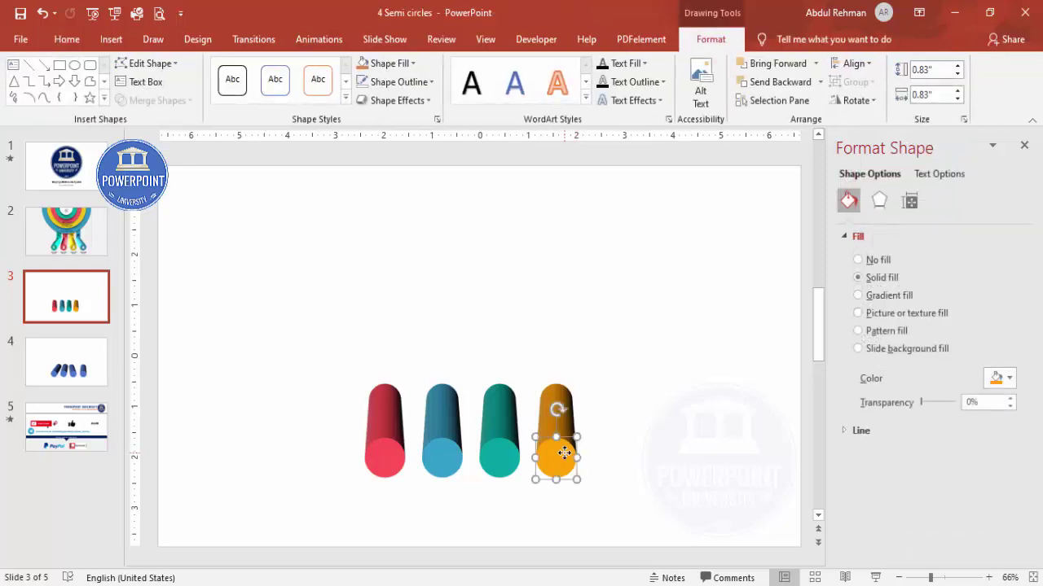
Tilt the orange cylinder to the left using the 3-D X Rotation buttons
left_click(885, 203)
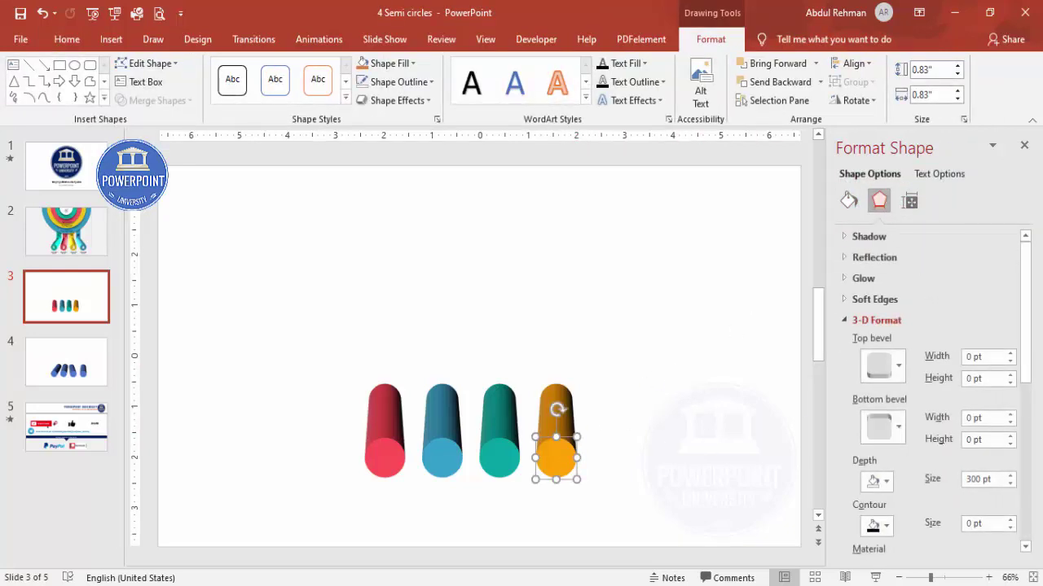
left_click_drag(1027, 370, 1002, 495)
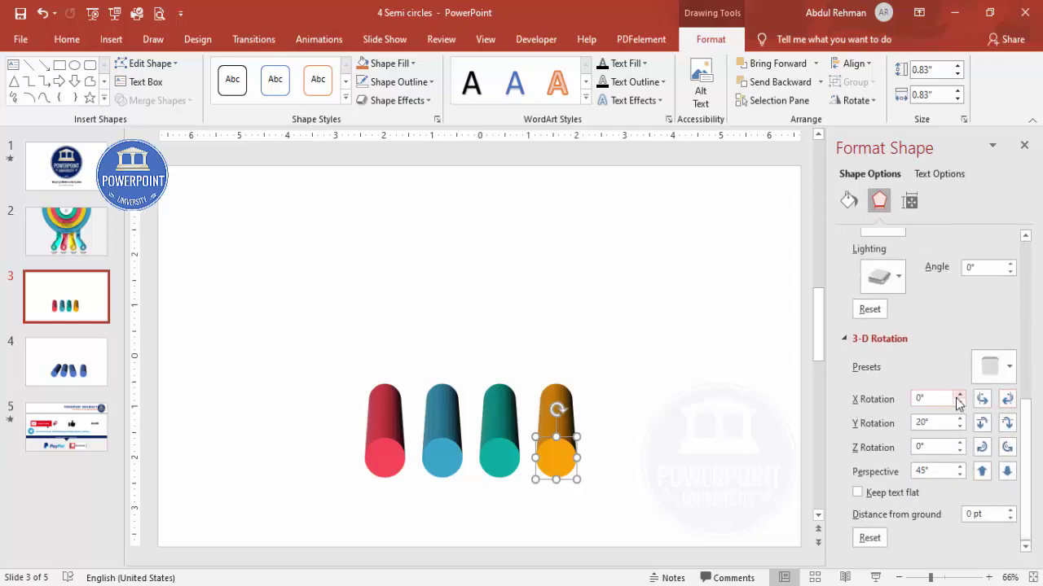
left_click(981, 400)
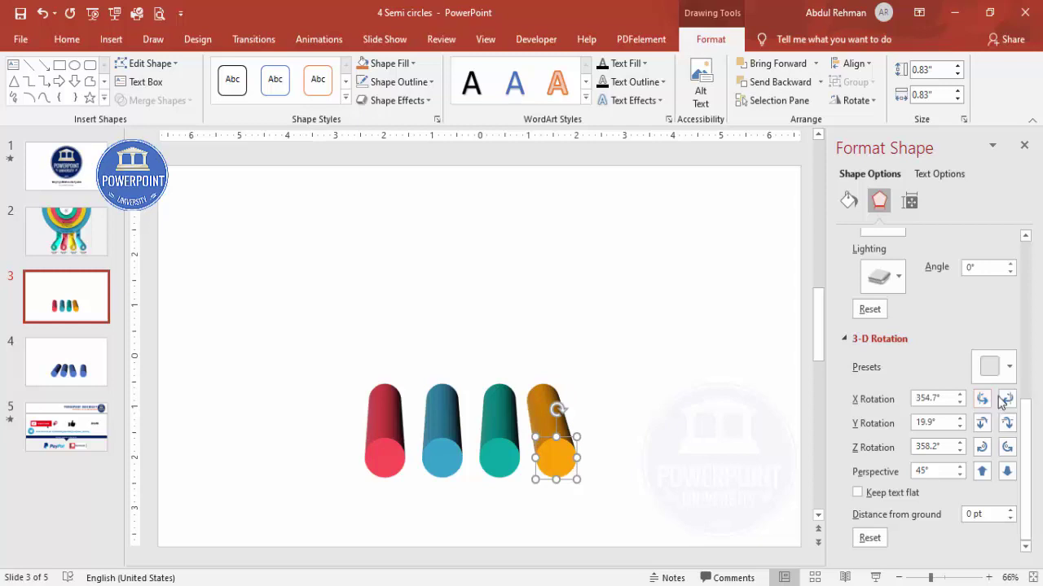
left_click(1008, 399)
left_click(1008, 399)
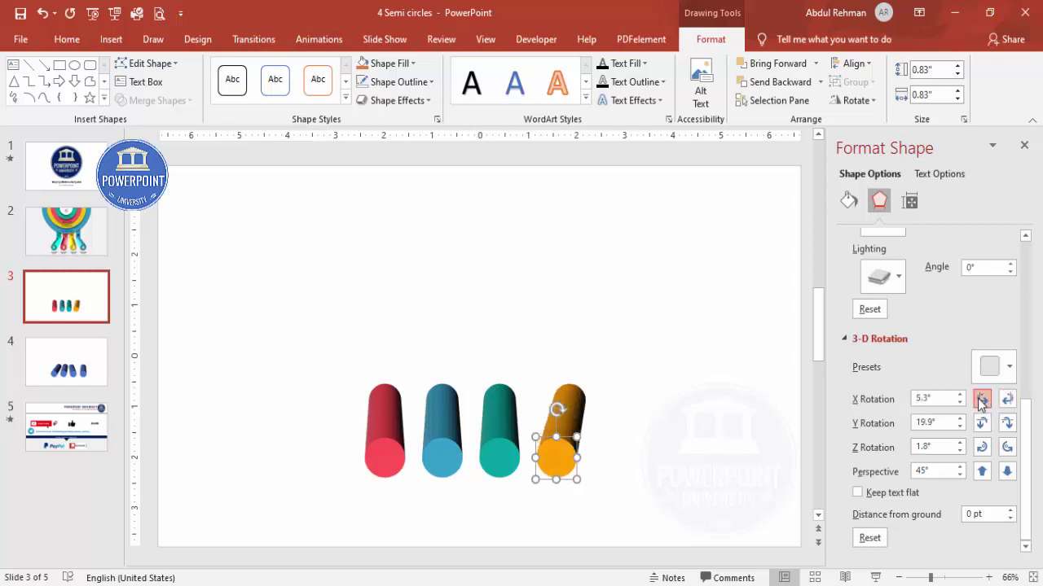
left_click(981, 400)
left_click(981, 400)
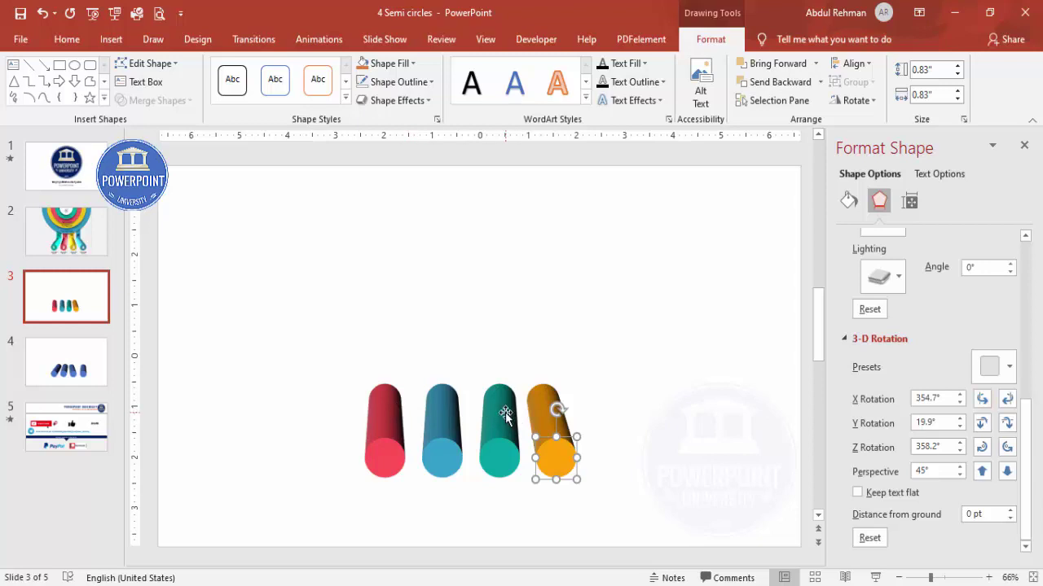
Tilt the teal cylinder left, blue and red right, and orange further left
left_click(505, 415)
left_click(982, 400)
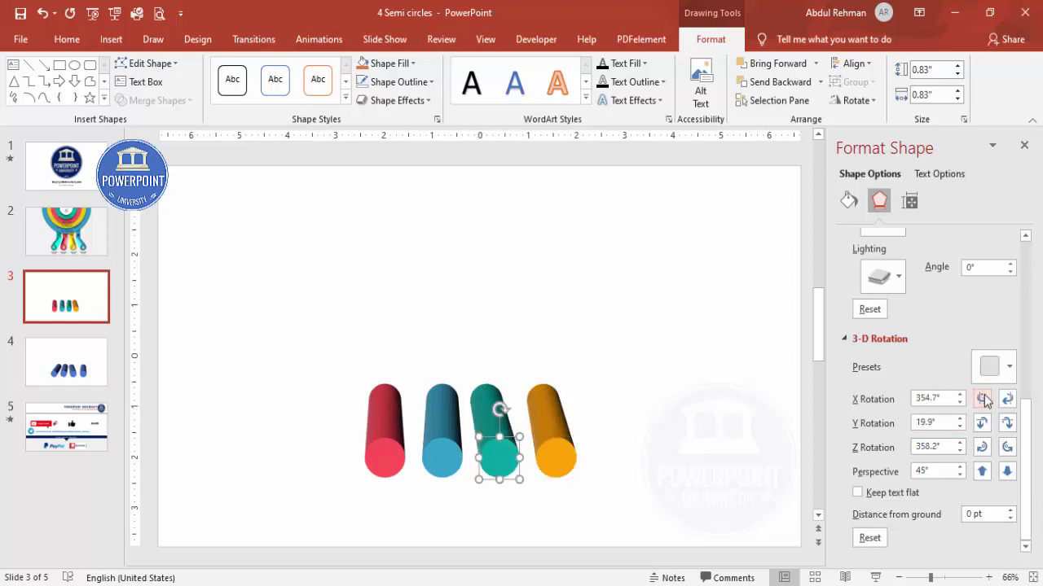
left_click(450, 419)
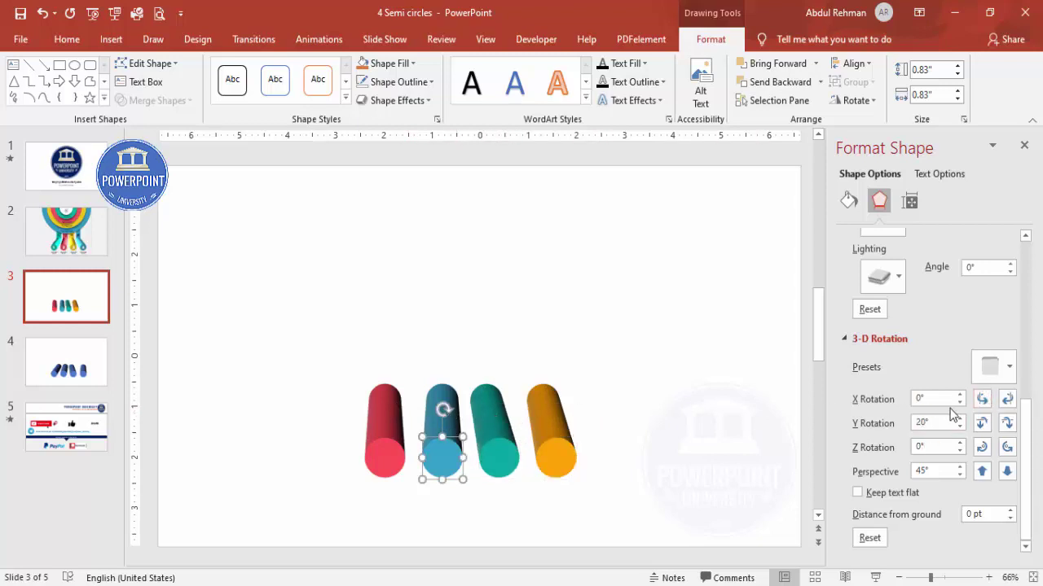
left_click(1007, 400)
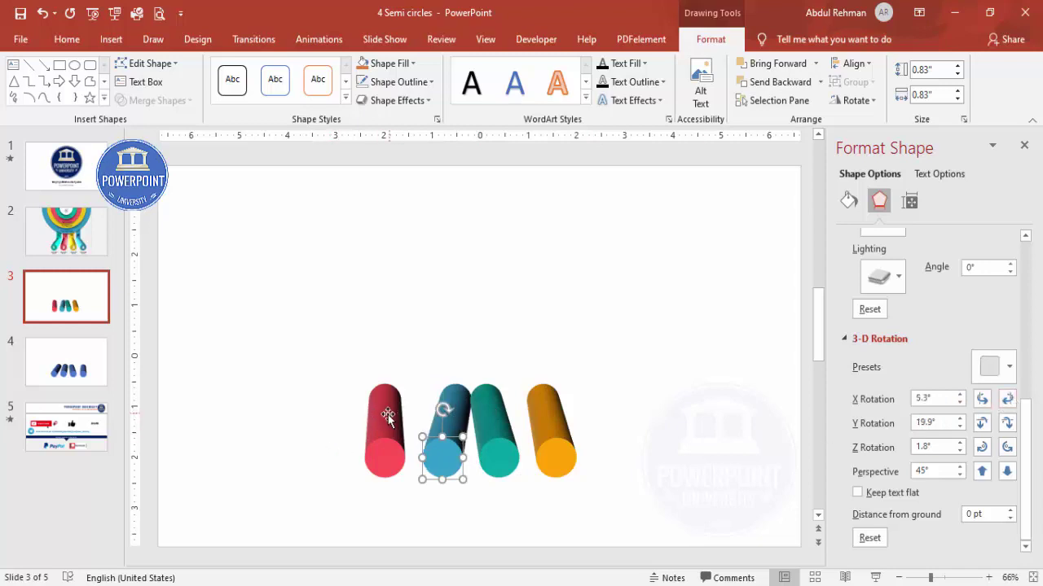
left_click(389, 416)
left_click(1007, 399)
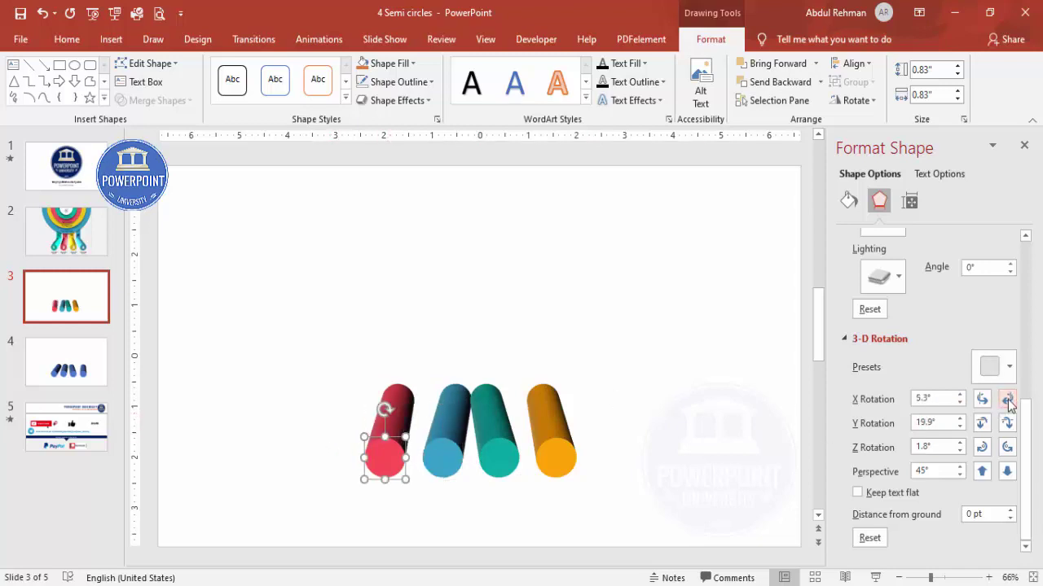
left_click(1008, 400)
left_click(549, 424)
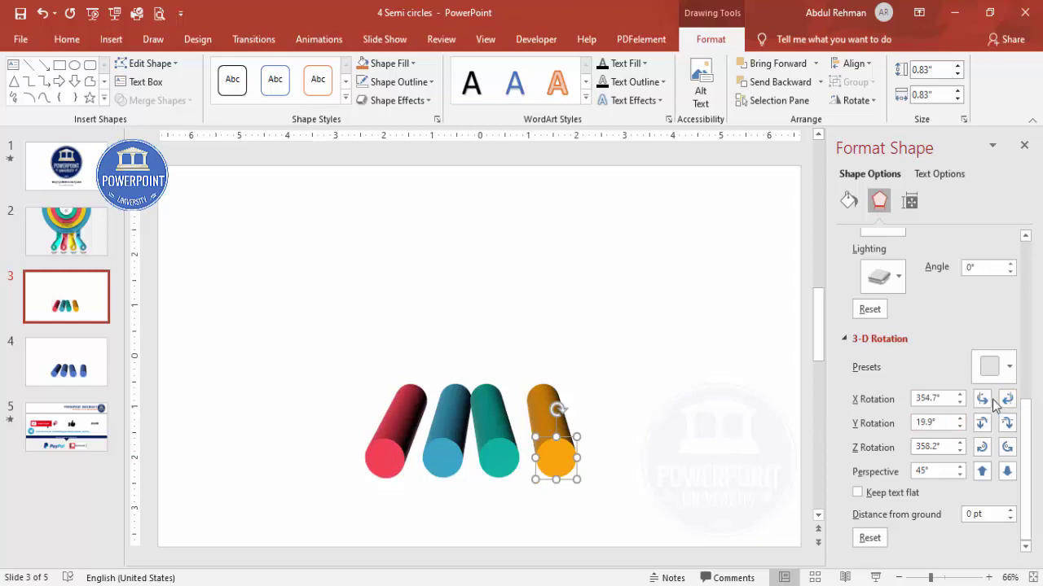
left_click(988, 399)
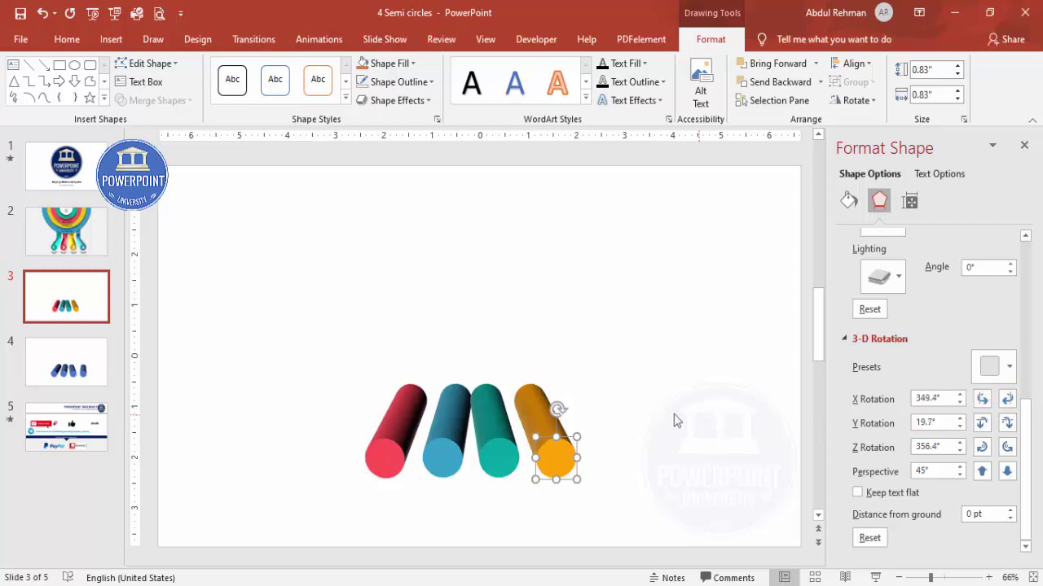
Spread the cylinders apart by moving orange and teal right and red left
left_click_drag(559, 451, 592, 454)
left_click_drag(505, 457, 515, 457)
left_click_drag(397, 456, 384, 454)
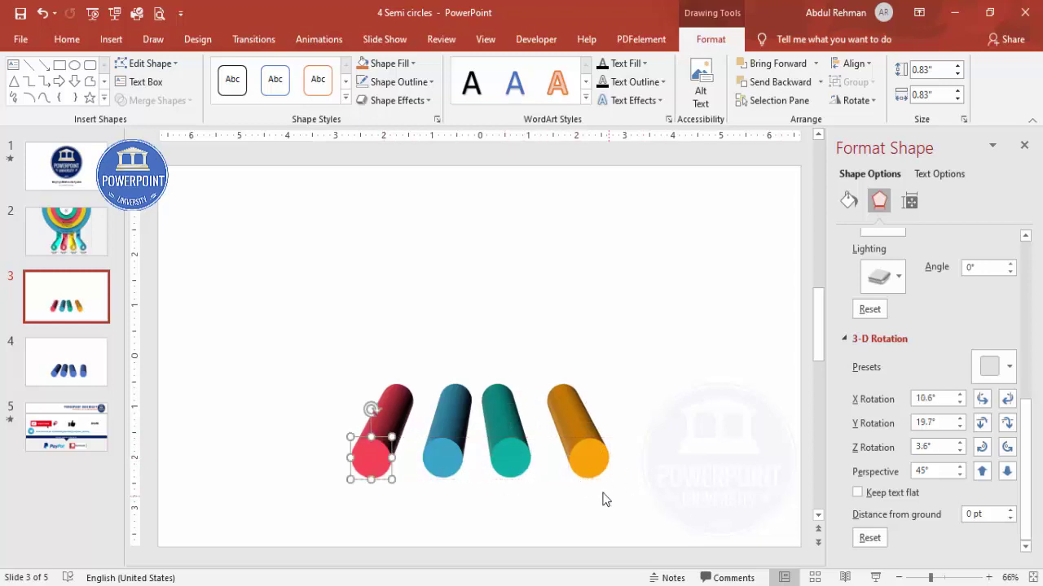
Align the four cylinders along their tops and distribute them horizontally
left_click(592, 463, "shift")
left_click(509, 461, "shift")
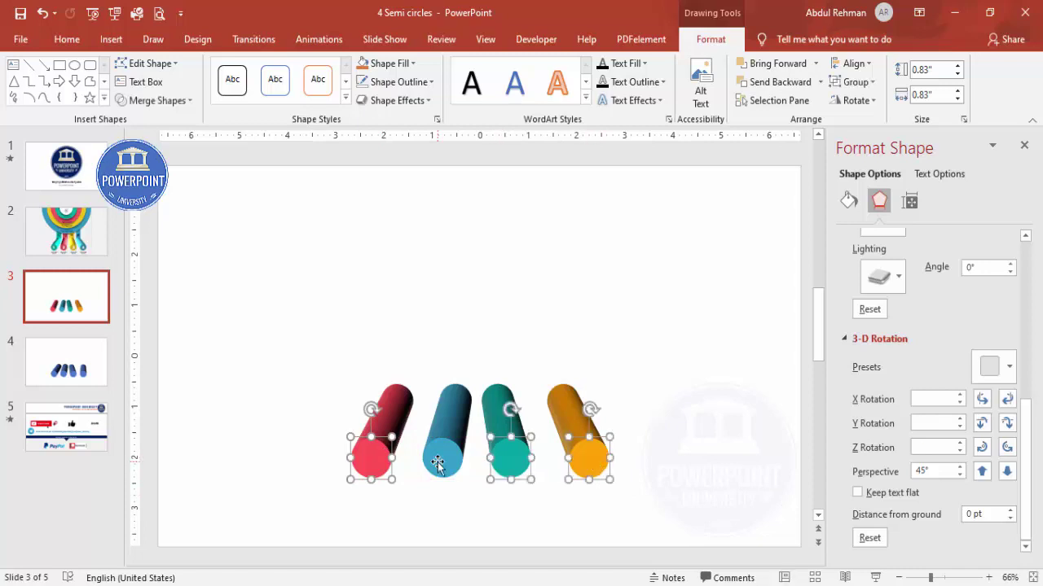
left_click(430, 463, "shift")
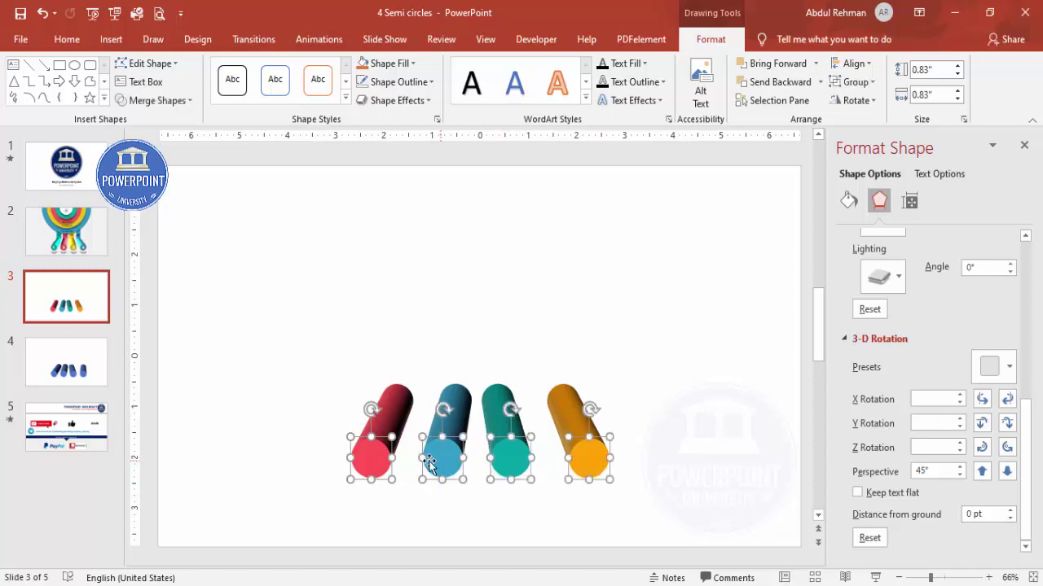
left_click(851, 65)
left_click(876, 145)
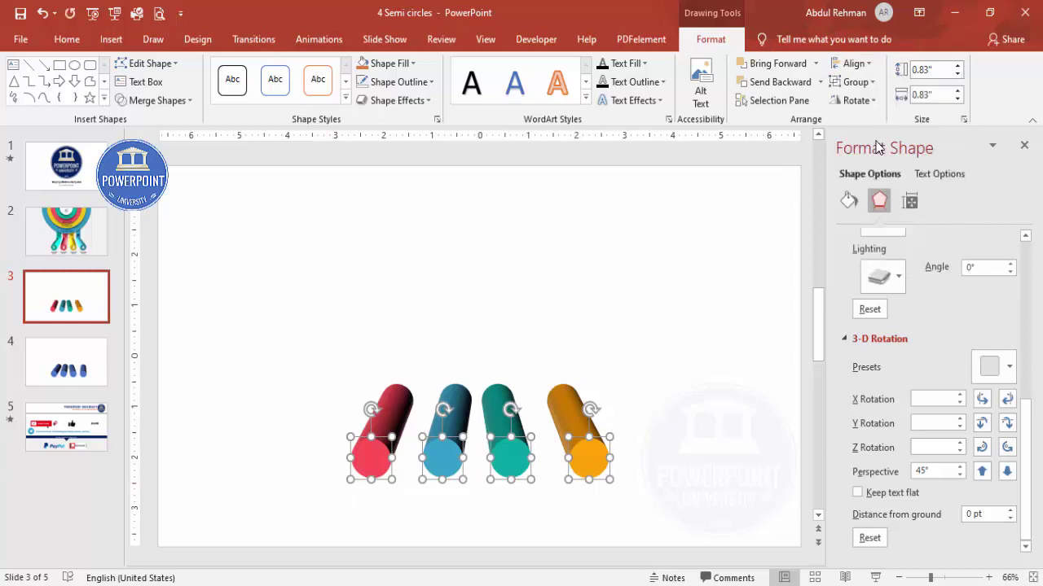
left_click(856, 63)
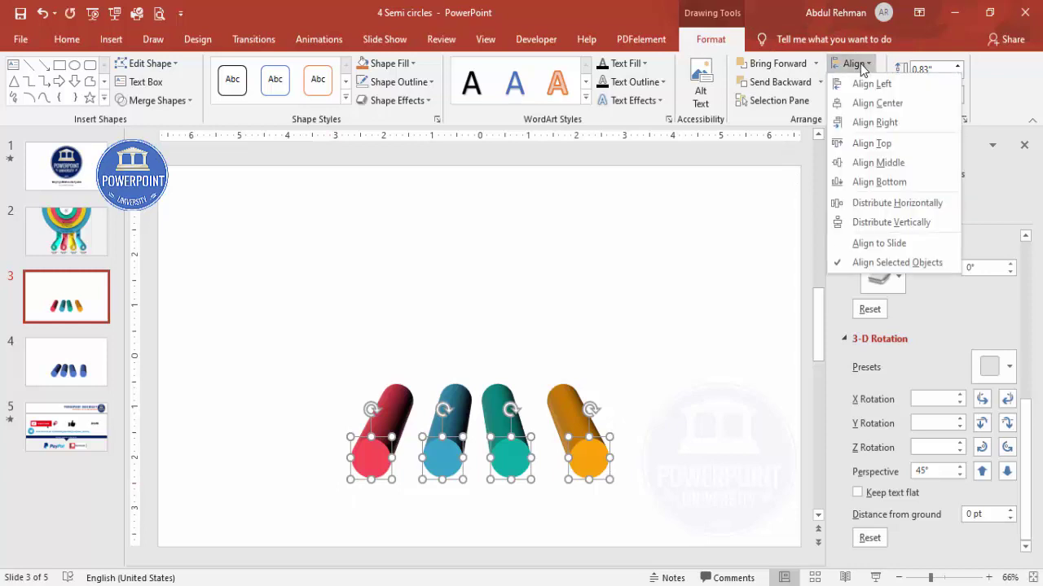
left_click(919, 204)
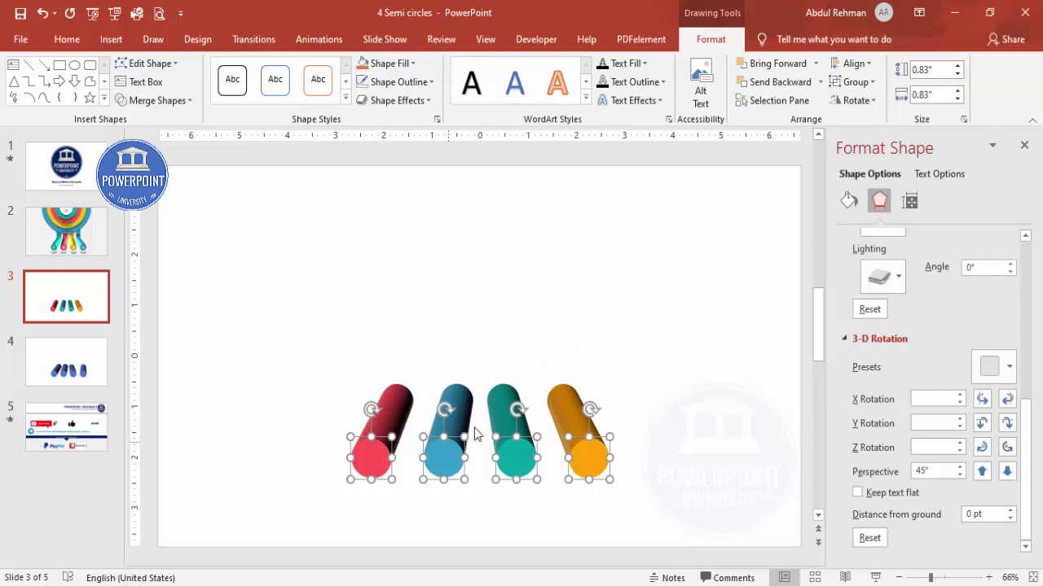
Move the whole row of cylinders slightly lower on the slide
left_click(464, 334)
left_click_drag(278, 351, 676, 539)
left_click_drag(592, 459, 589, 466)
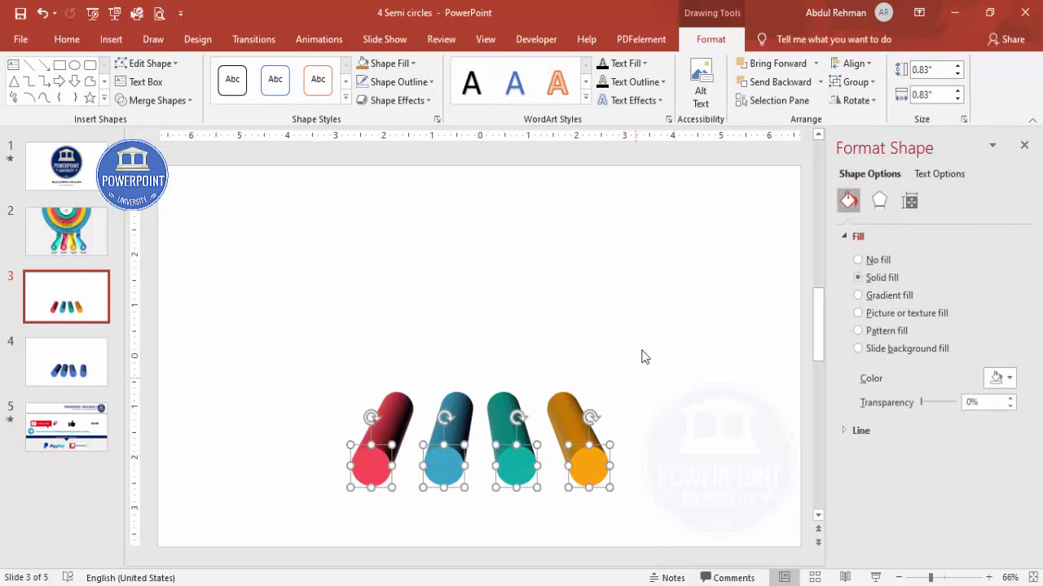